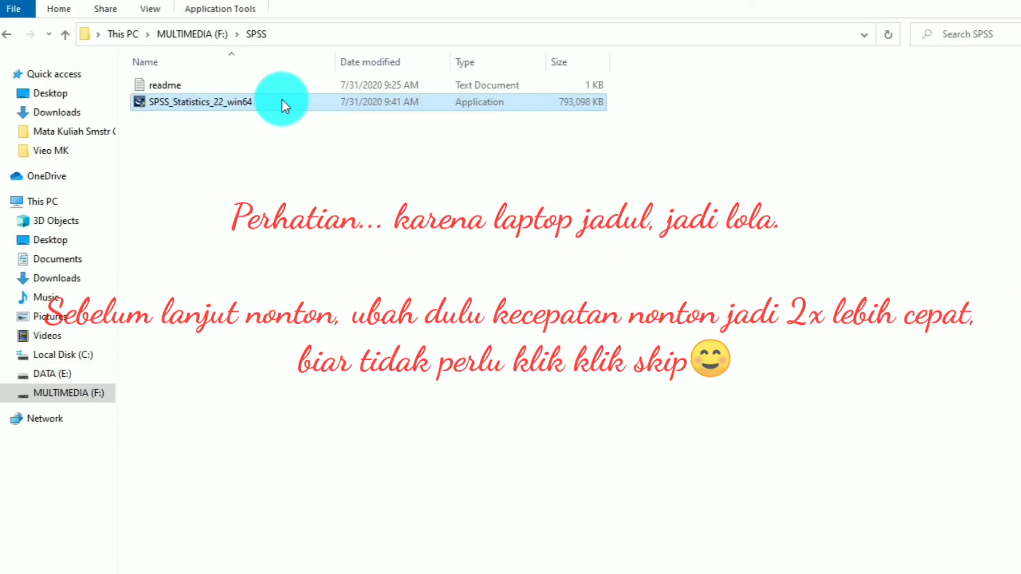
Step: Launch the SPSS_Statistics_22_win64 installer and close the SPSS folder window
{"action": "double_click", "coordinate": [315, 109]}
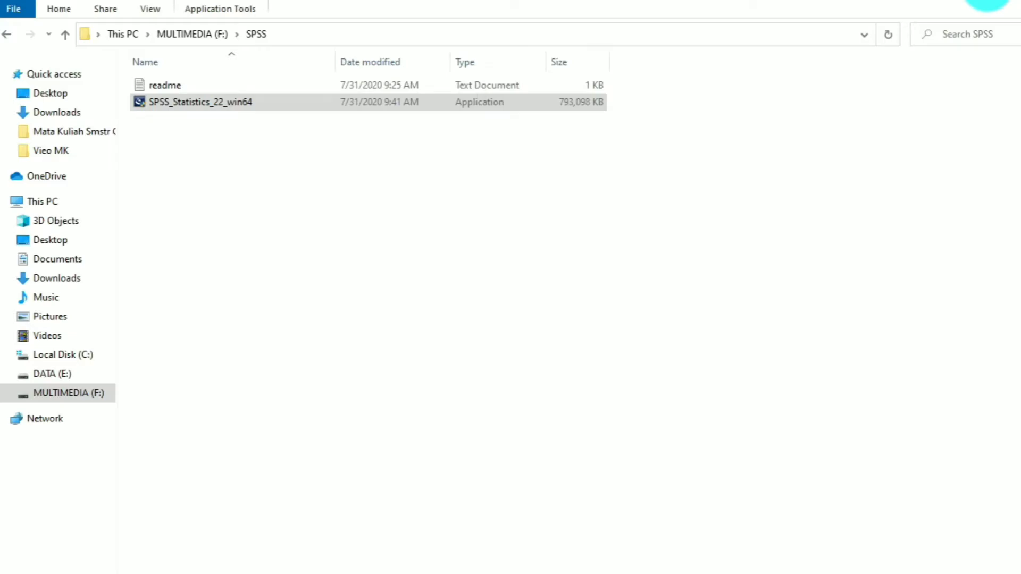
{"action": "left_click", "coordinate": [986, 3]}
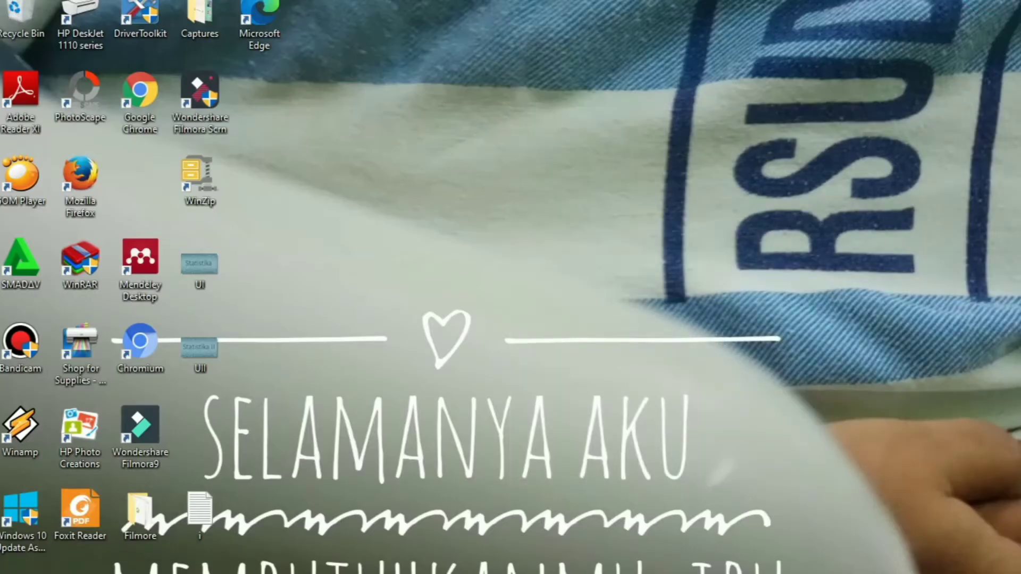
Step: Dismiss the small popup at the bottom right of the desktop
{"action": "left_click", "coordinate": [941, 366]}
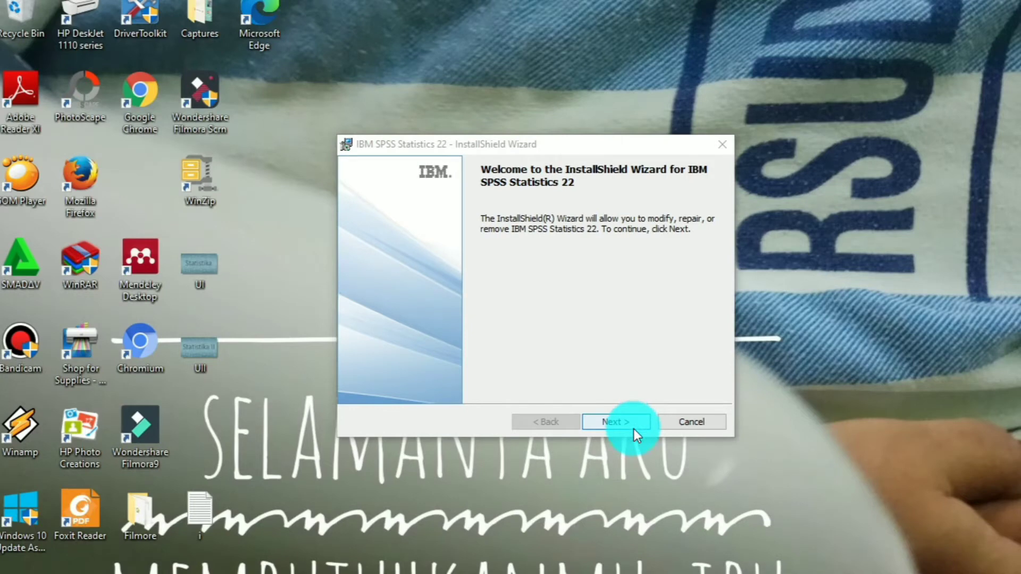
Step: Continue past the welcome page, keeping Modify and the default help languages
{"action": "left_click", "coordinate": [634, 427]}
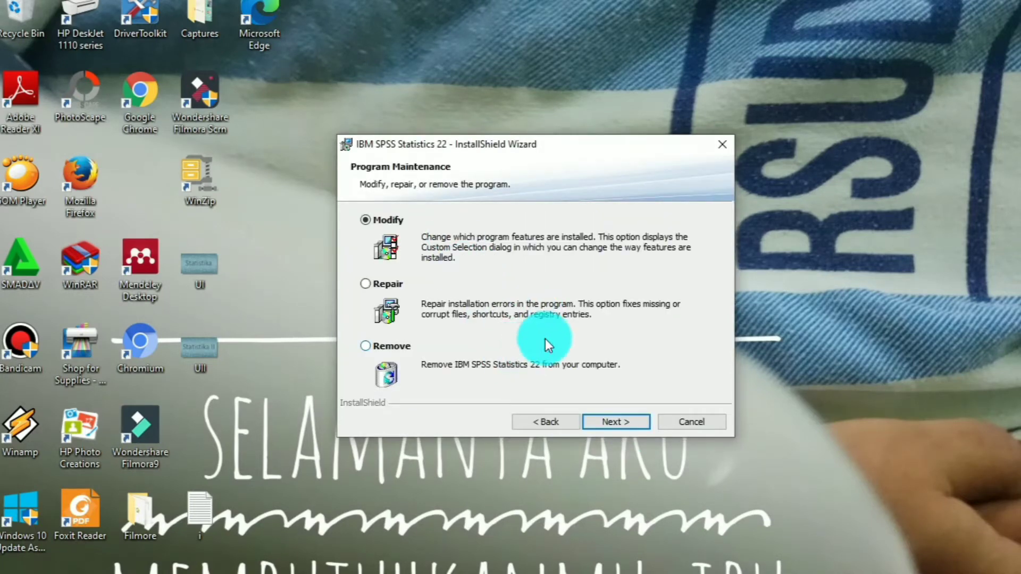
{"action": "left_click", "coordinate": [611, 429]}
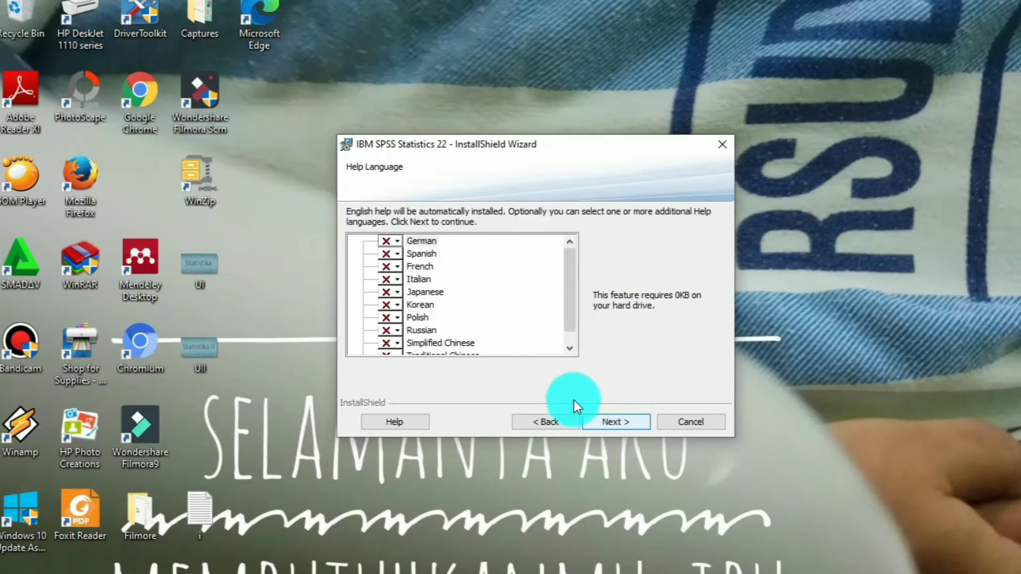
{"action": "left_click_drag", "start_coordinate": [569, 310], "coordinate": [579, 377]}
{"action": "left_click", "coordinate": [607, 420]}
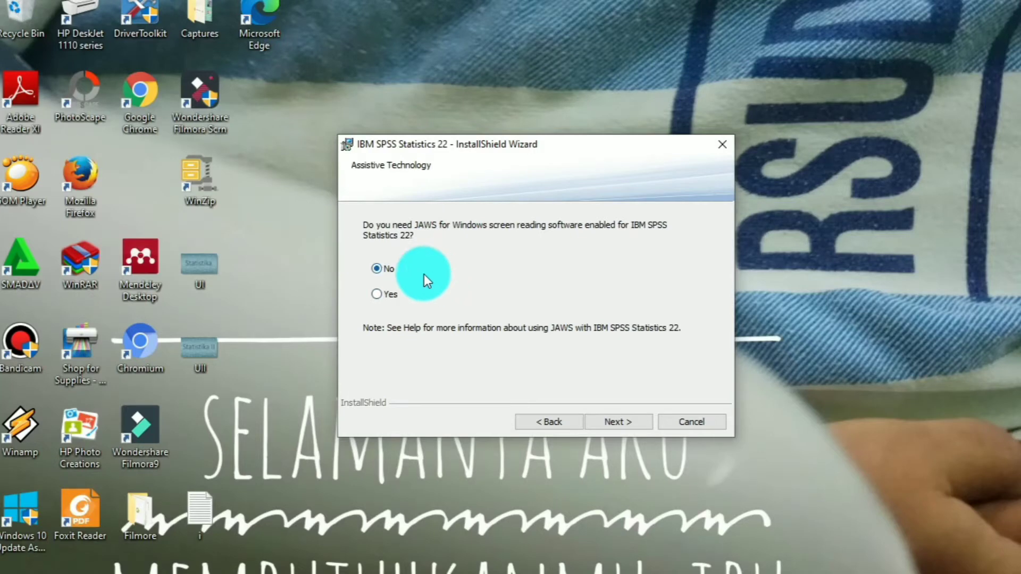
Step: Enable JAWS screen reader support, accept the license agreement, and start the installation
{"action": "left_click", "coordinate": [378, 292]}
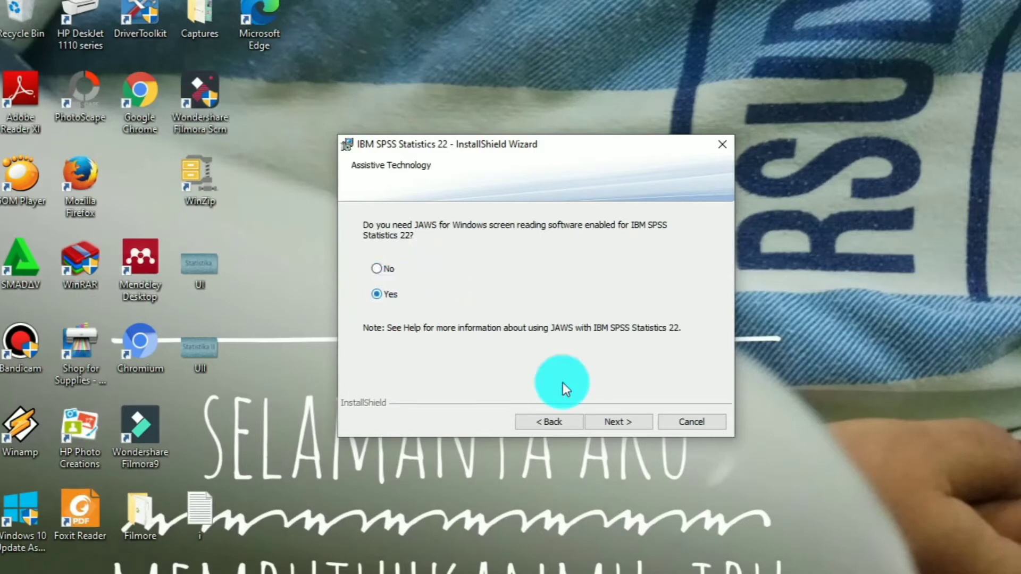
{"action": "left_click", "coordinate": [606, 422]}
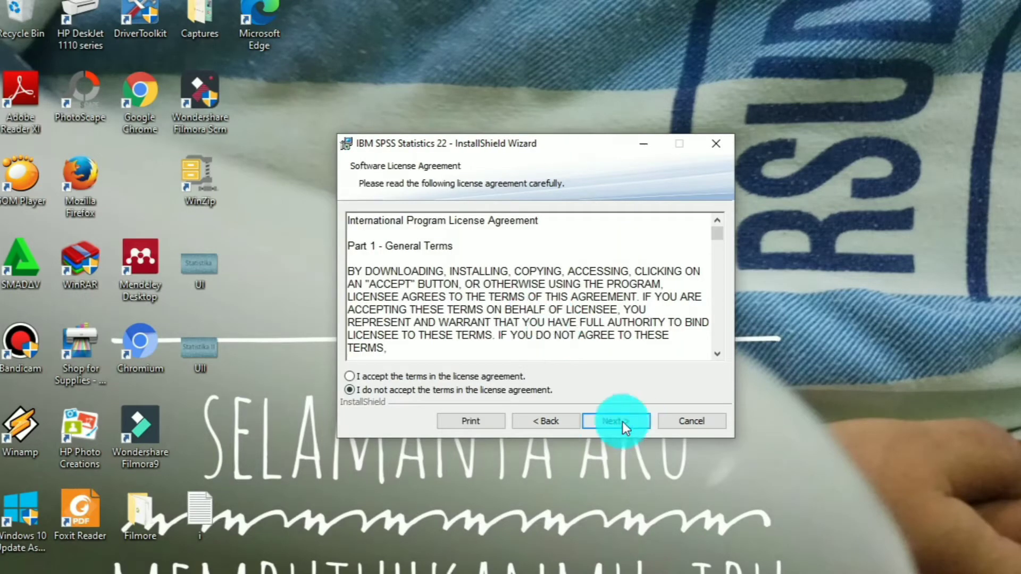
{"action": "left_click", "coordinate": [473, 376]}
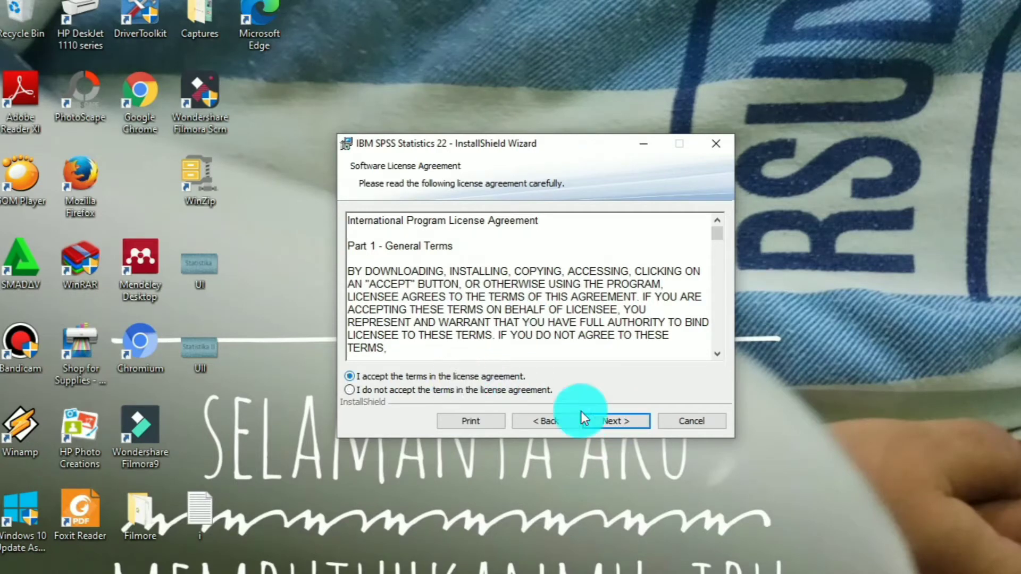
{"action": "left_click", "coordinate": [589, 422]}
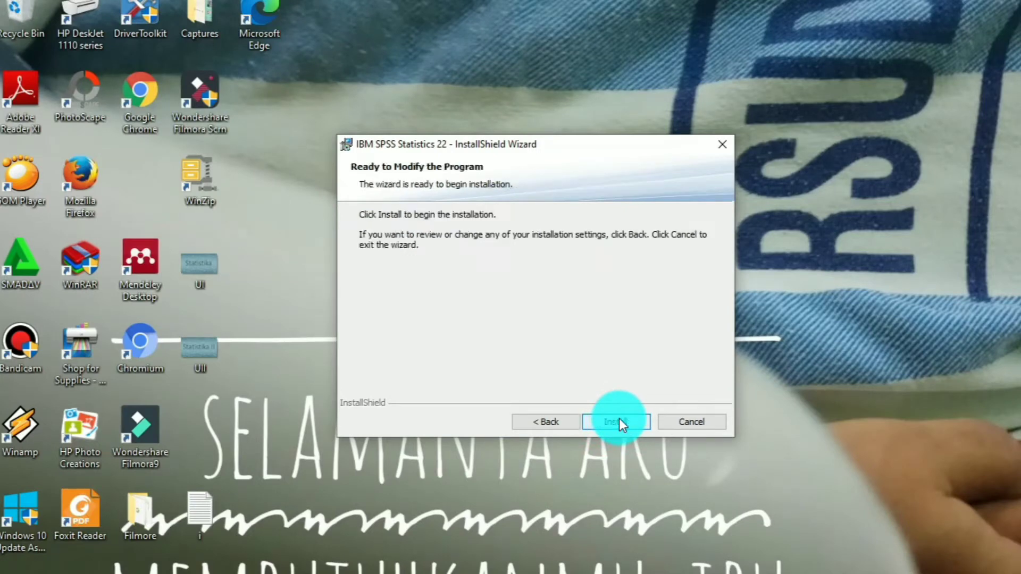
{"action": "left_click", "coordinate": [617, 421]}
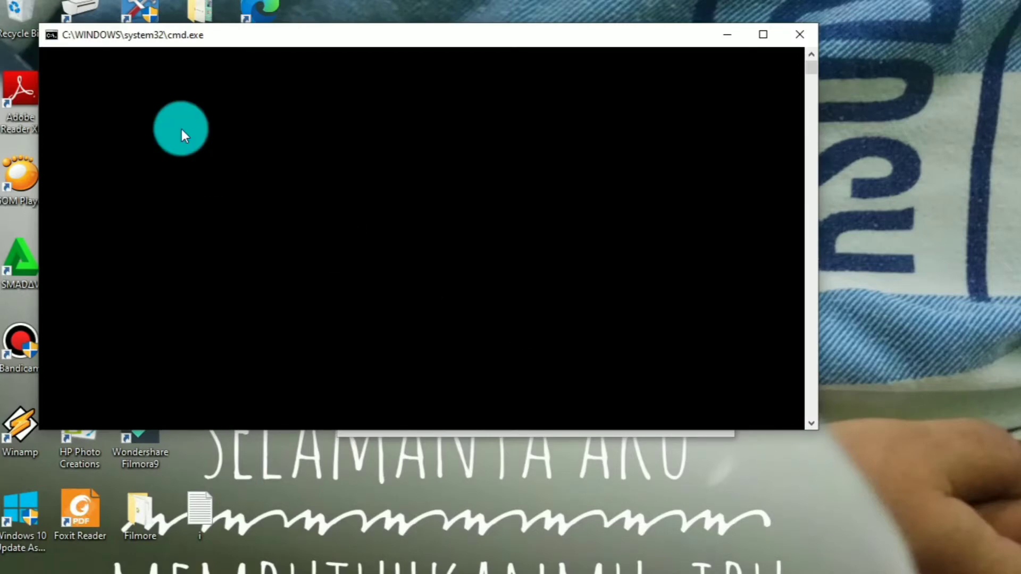
Step: Focus the console window and scroll through its output
{"action": "left_click", "coordinate": [181, 129]}
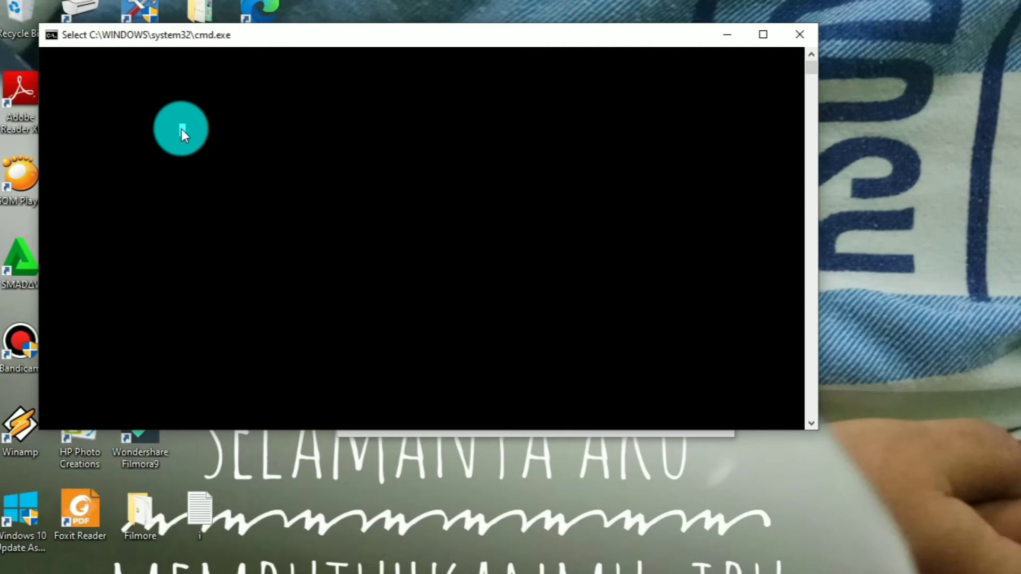
{"action": "left_click", "coordinate": [129, 92]}
{"action": "left_click", "coordinate": [46, 55]}
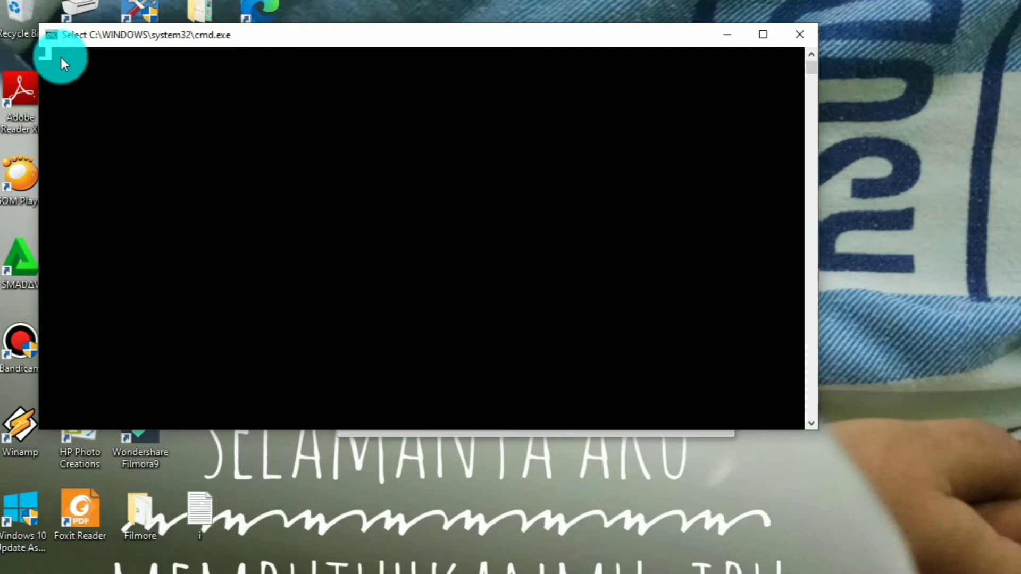
{"action": "left_click_drag", "start_coordinate": [813, 66], "coordinate": [837, 355]}
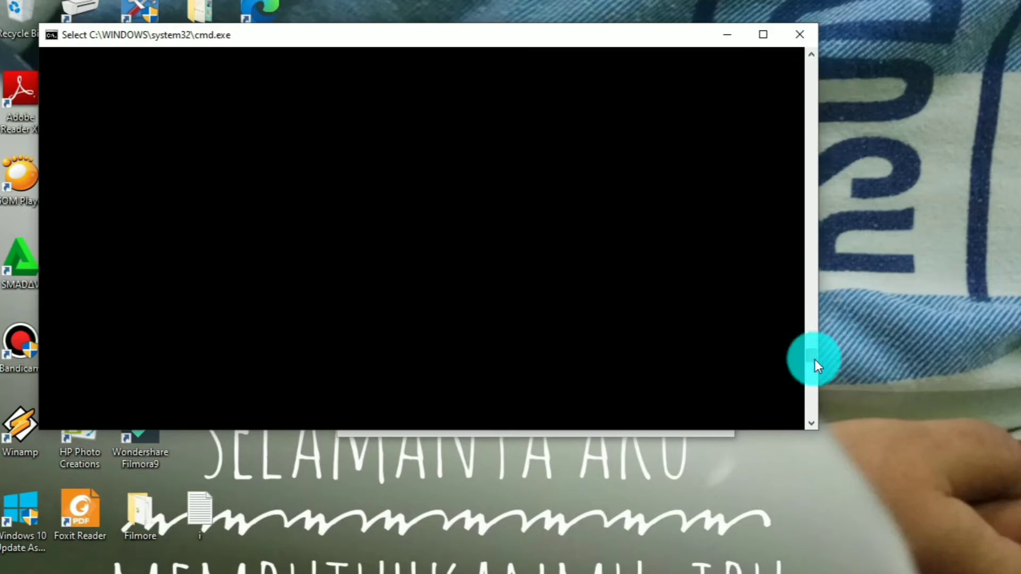
{"action": "left_click_drag", "start_coordinate": [811, 433], "coordinate": [804, 126]}
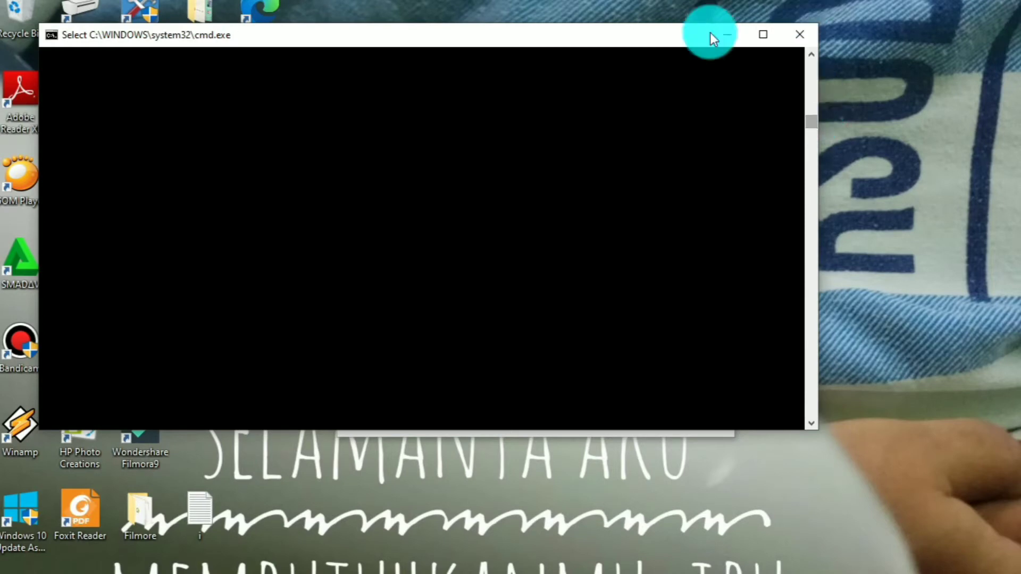
Step: Minimize the cmd and python.exe console windows to reveal the installer
{"action": "left_click", "coordinate": [727, 35]}
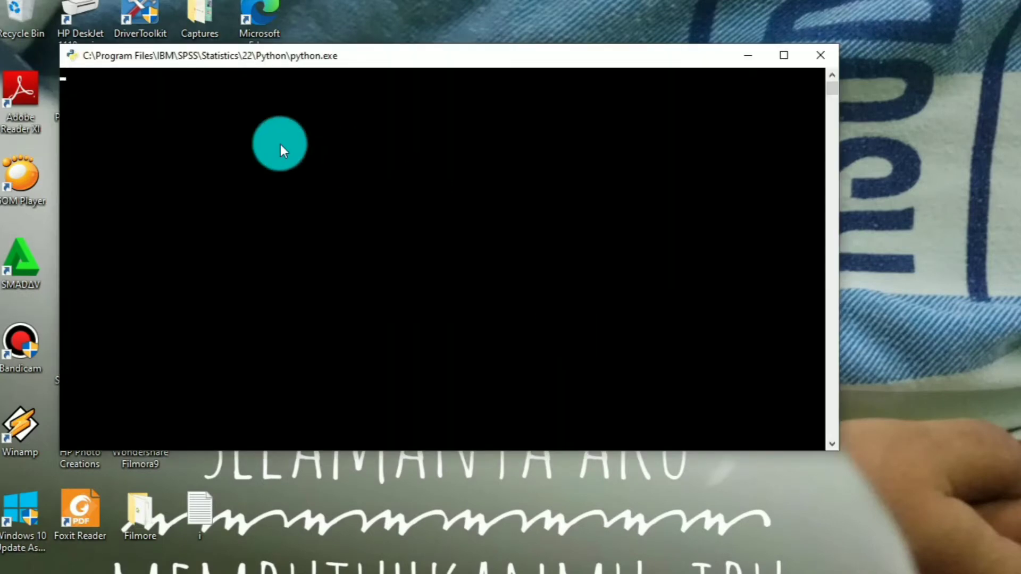
{"action": "left_click", "coordinate": [819, 54]}
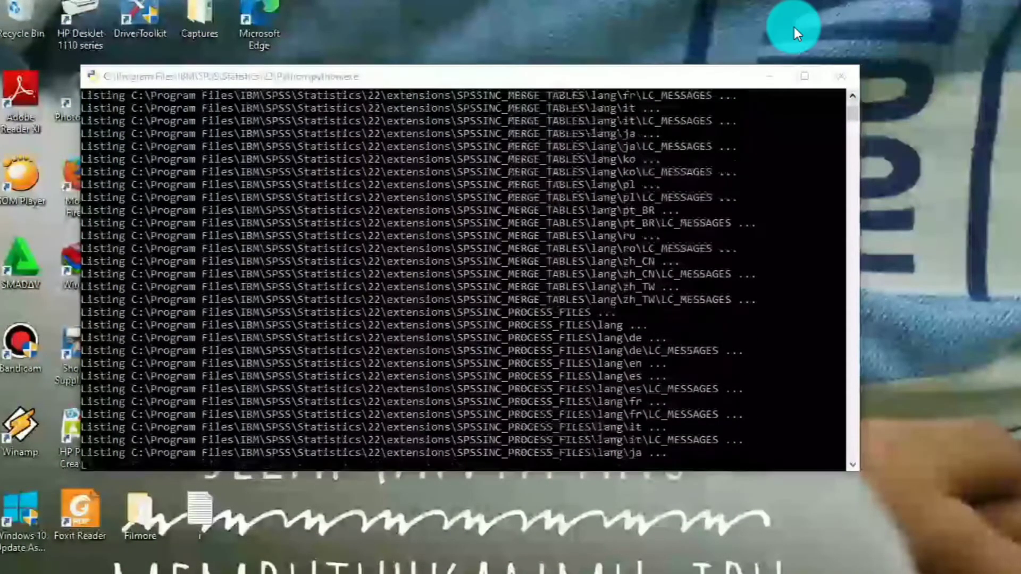
{"action": "left_click", "coordinate": [766, 77]}
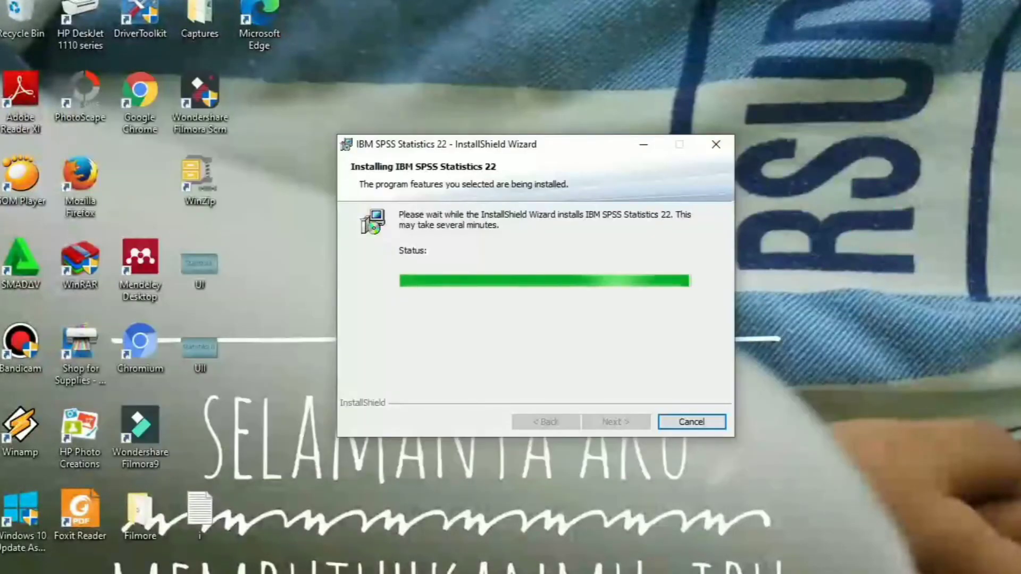
Step: Restore the python.exe console, scroll its output, then return focus to the installer
{"action": "mouse_move", "coordinate": [1017, 360]}
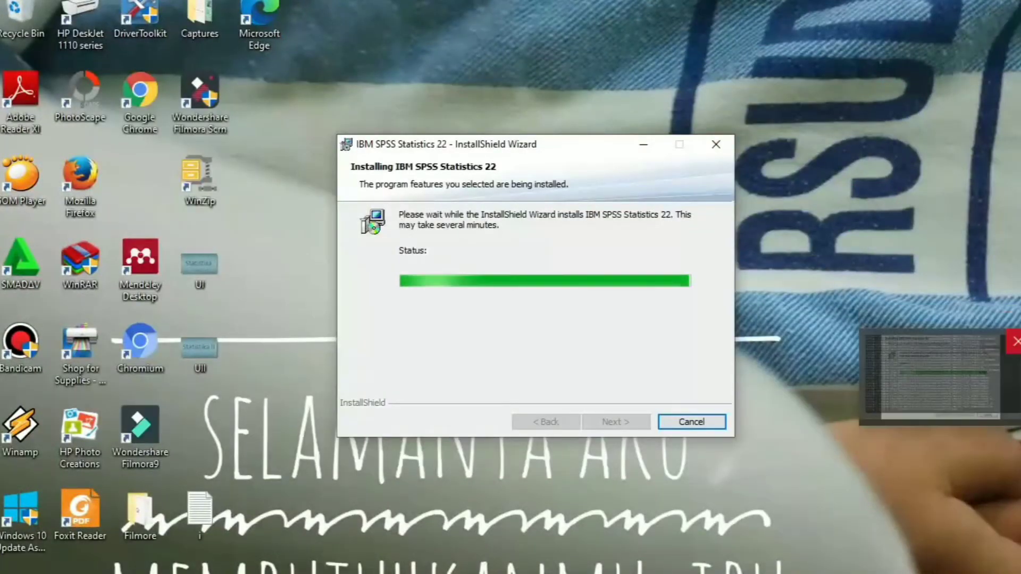
{"action": "left_click", "coordinate": [972, 413]}
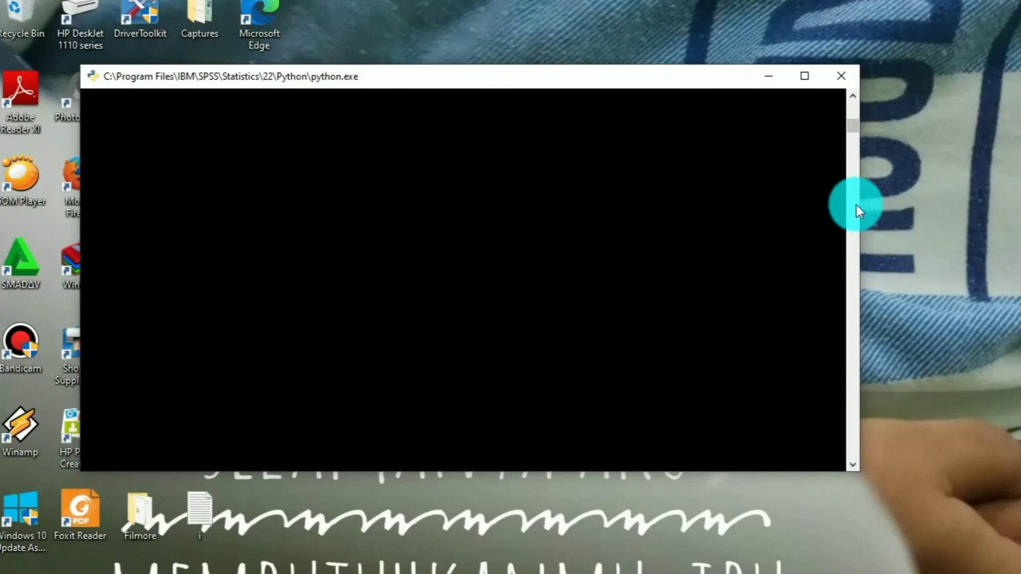
{"action": "left_click_drag", "start_coordinate": [854, 113], "coordinate": [851, 480]}
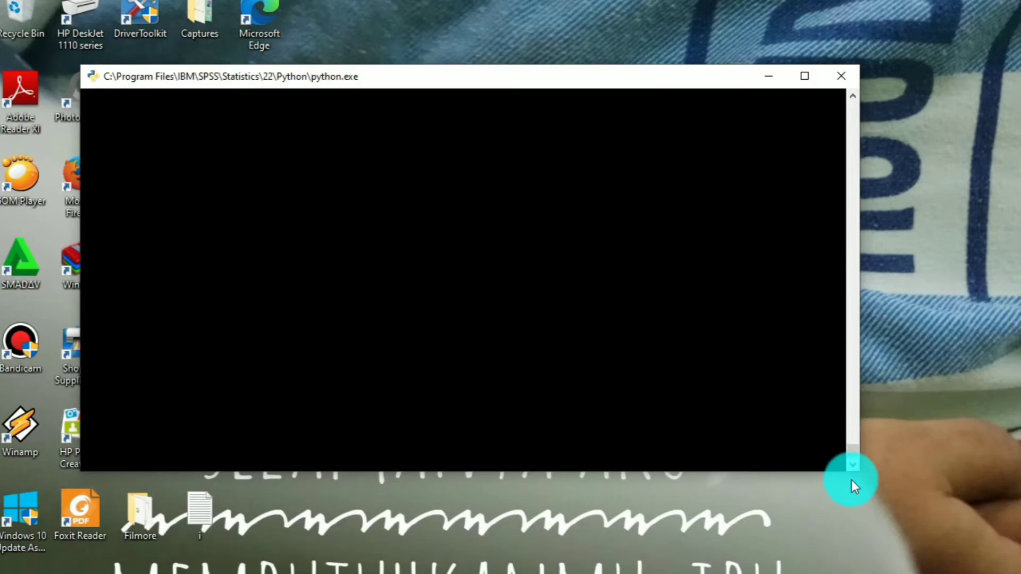
{"action": "left_click_drag", "start_coordinate": [849, 420], "coordinate": [850, 126]}
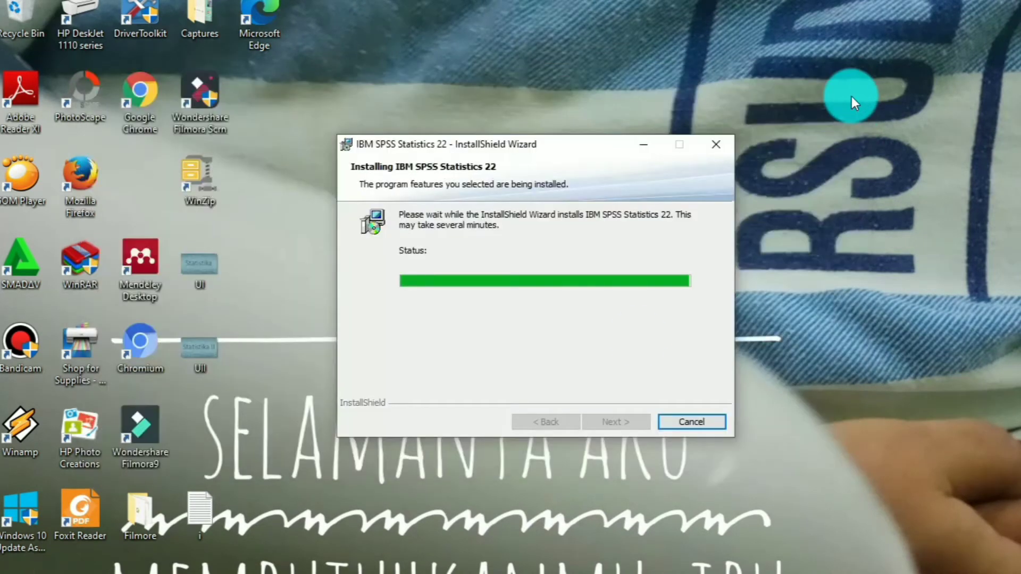
{"action": "left_click", "coordinate": [892, 365]}
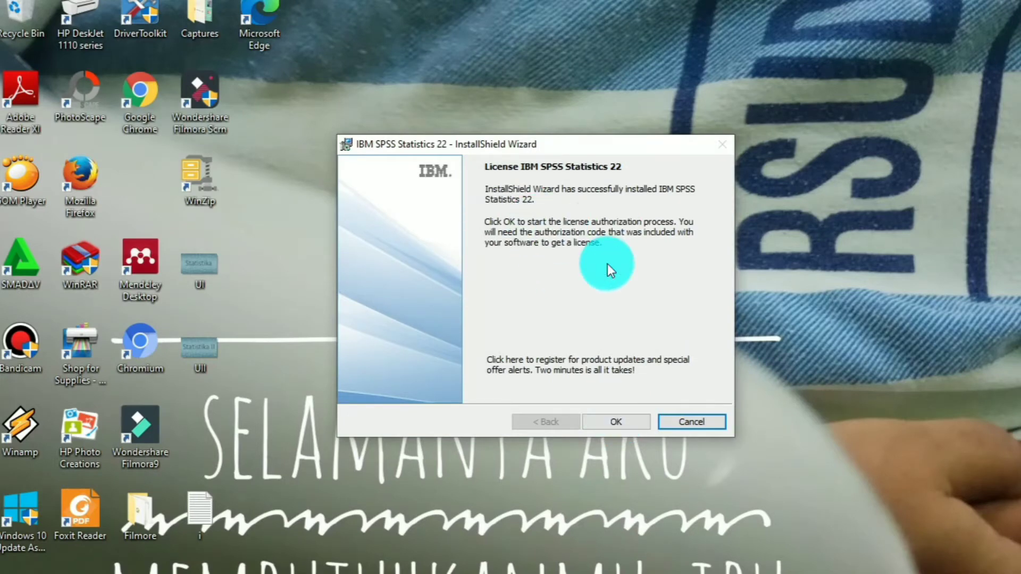
Step: Start license authorization from the License page and decline the restart prompt
{"action": "left_click", "coordinate": [628, 423]}
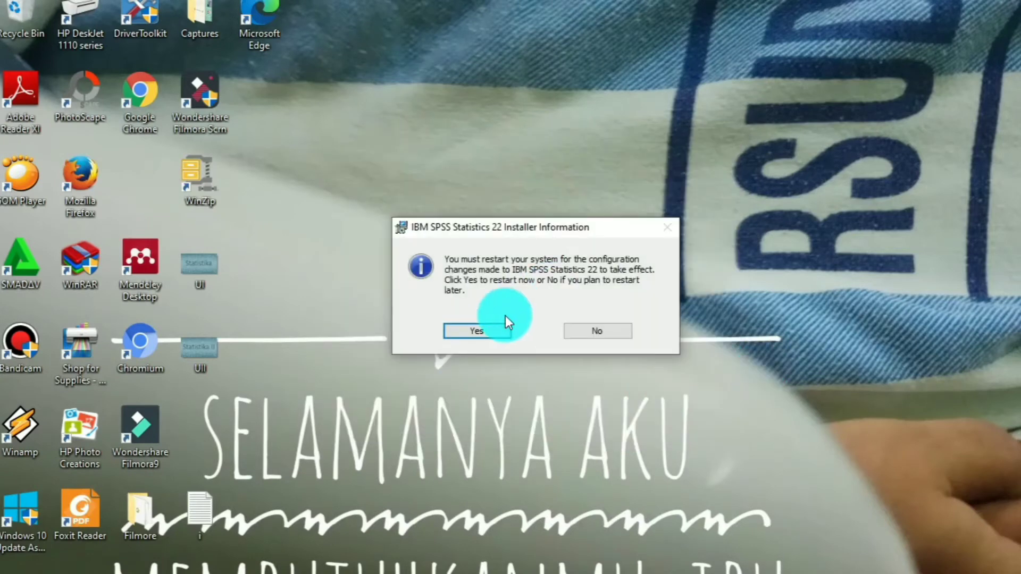
{"action": "left_click", "coordinate": [597, 331]}
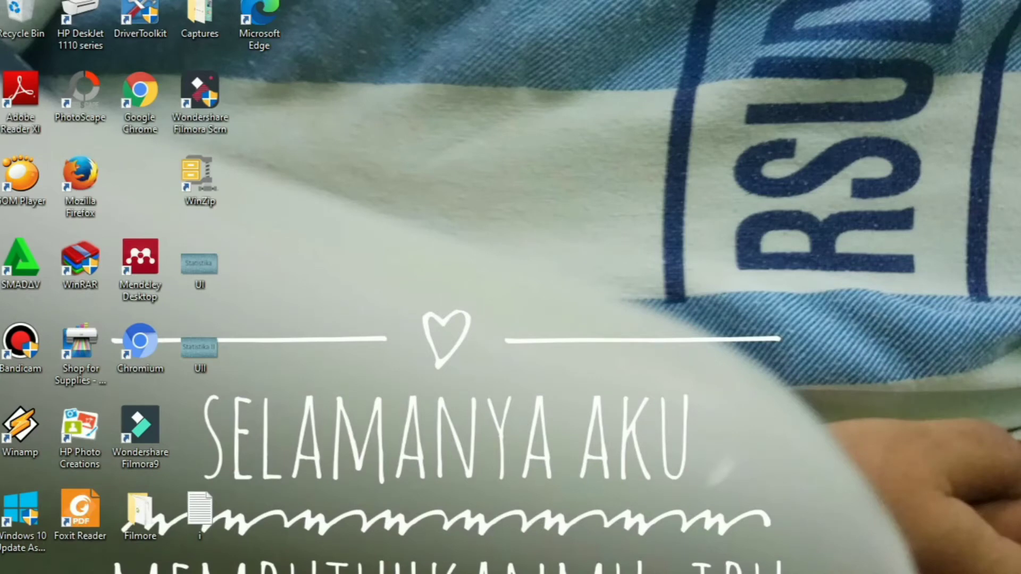
Step: Open the Windows Start menu to view the installed apps
{"action": "key", "text": "super"}
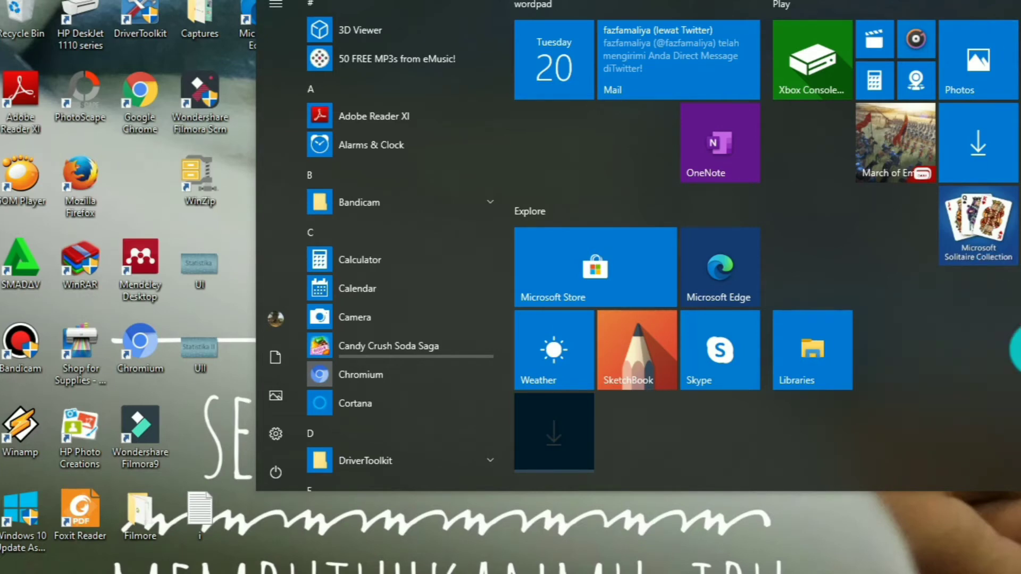
Step: Keep waiting for the unresponsive Smadav antivirus and close the Start menu
{"action": "left_click", "coordinate": [1002, 325]}
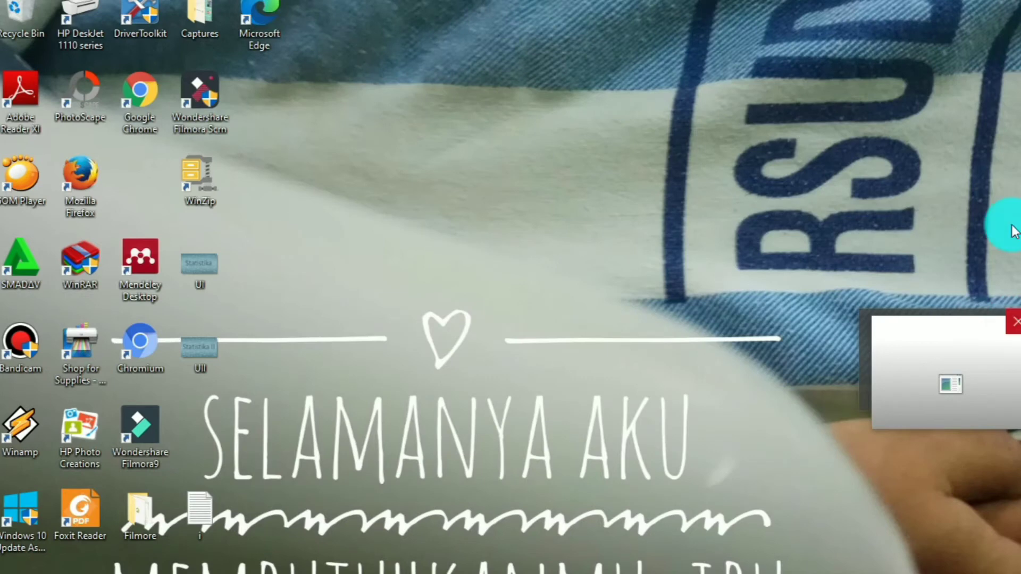
{"action": "key", "text": "super"}
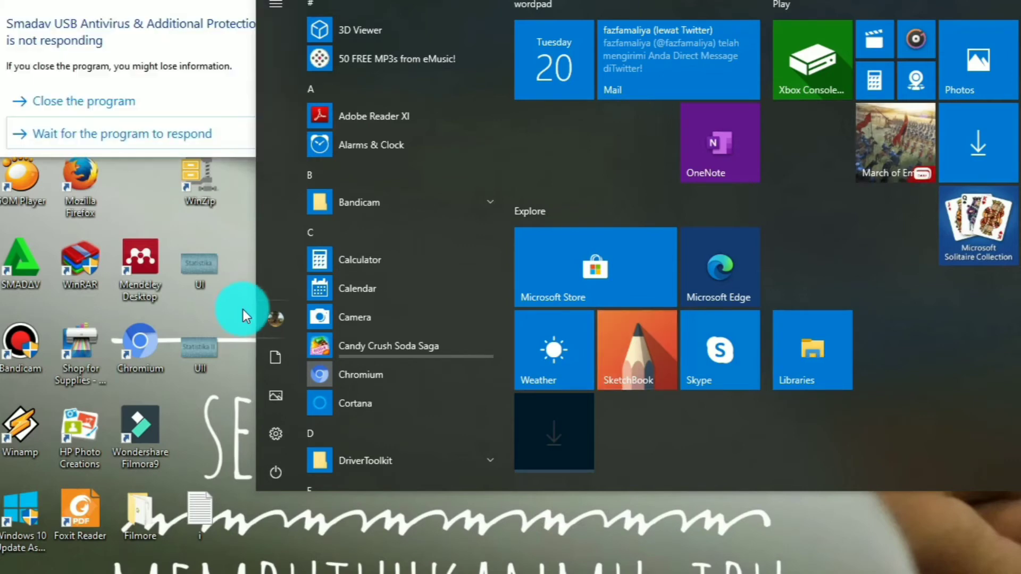
{"action": "left_click", "coordinate": [206, 136]}
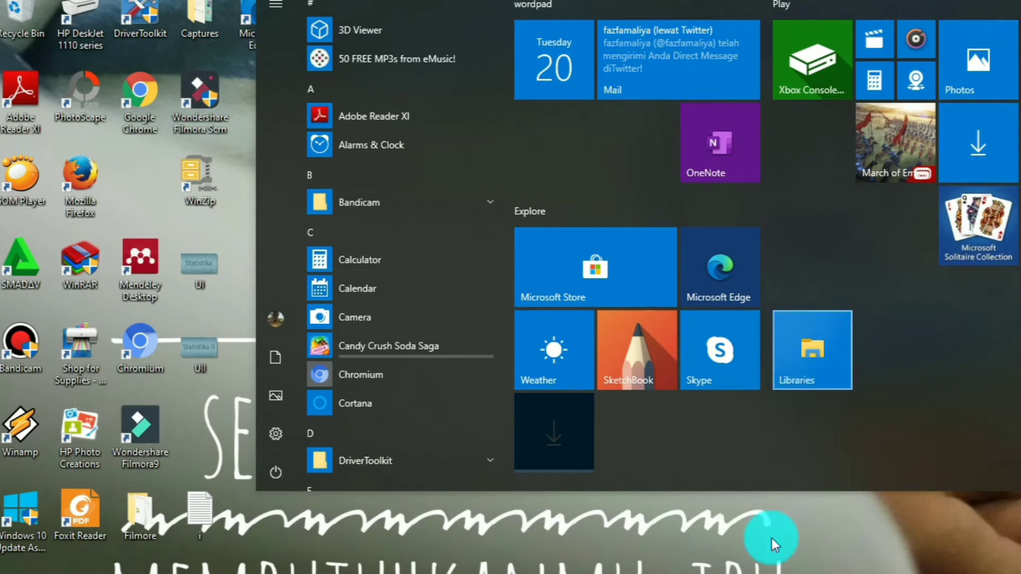
{"action": "left_click", "coordinate": [706, 516]}
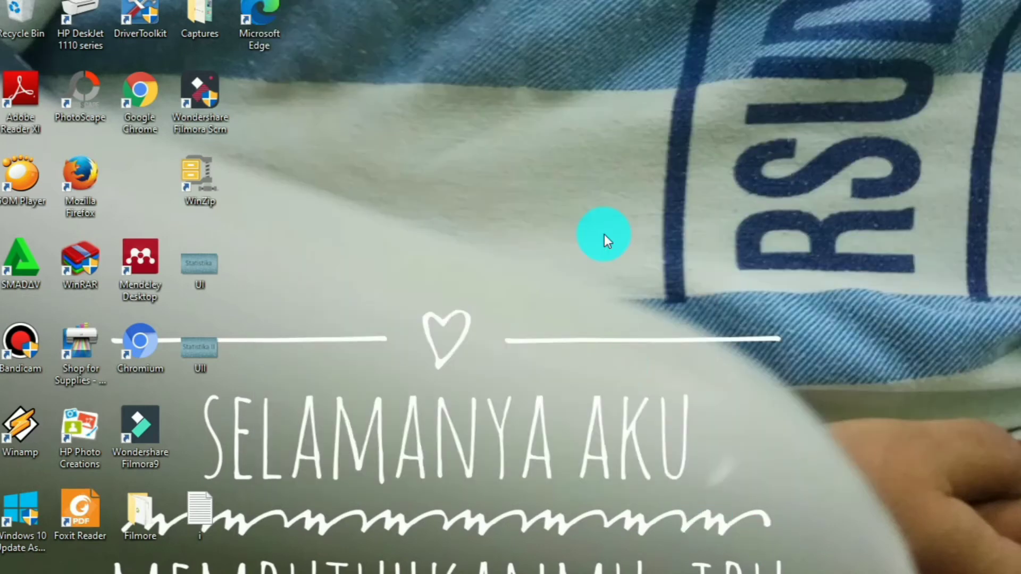
Step: Refresh the desktop and open the Windows search panel
{"action": "right_click", "coordinate": [620, 127]}
{"action": "left_click", "coordinate": [665, 176]}
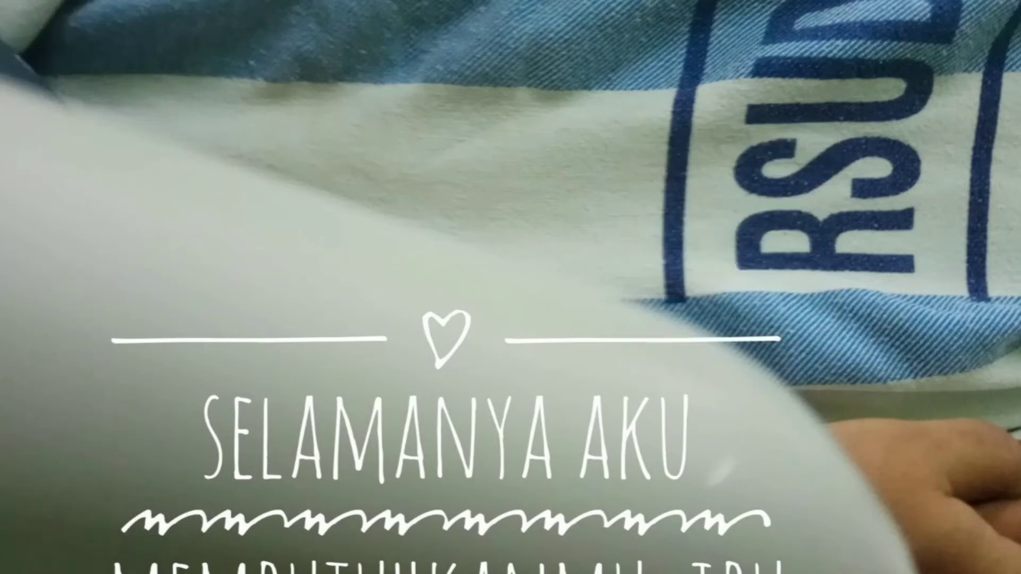
{"action": "key", "text": "super"}
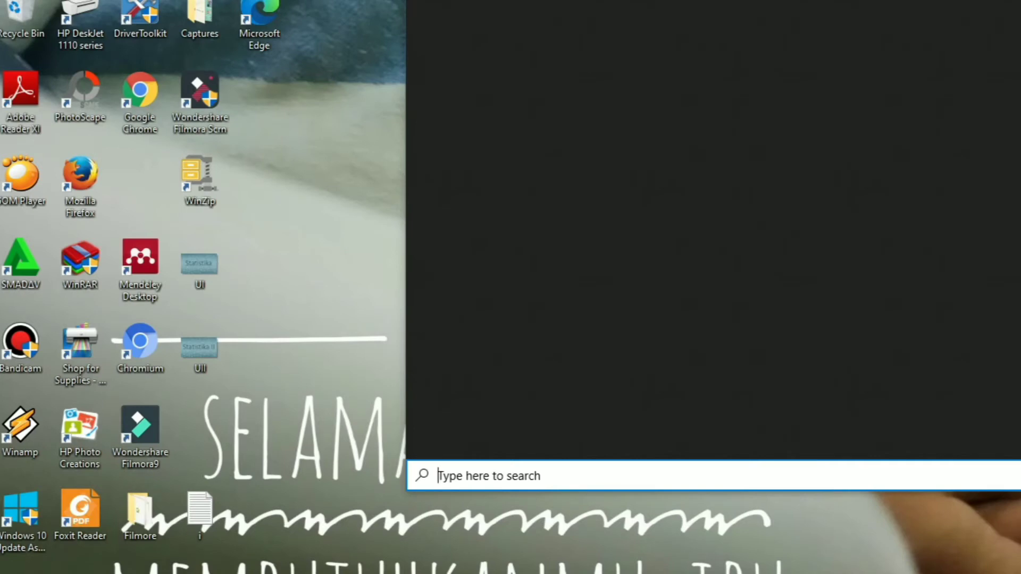
Step: Search for 'spss' and launch the IBM SPSS Statistics 22 License Authorization Wizard
{"action": "type", "text": "spss"}
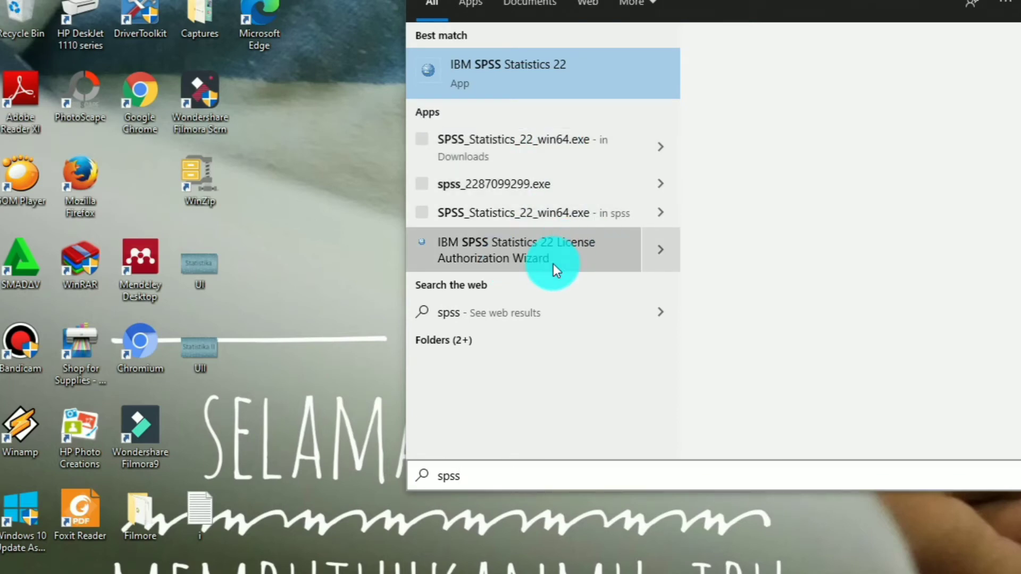
{"action": "left_click", "coordinate": [567, 253]}
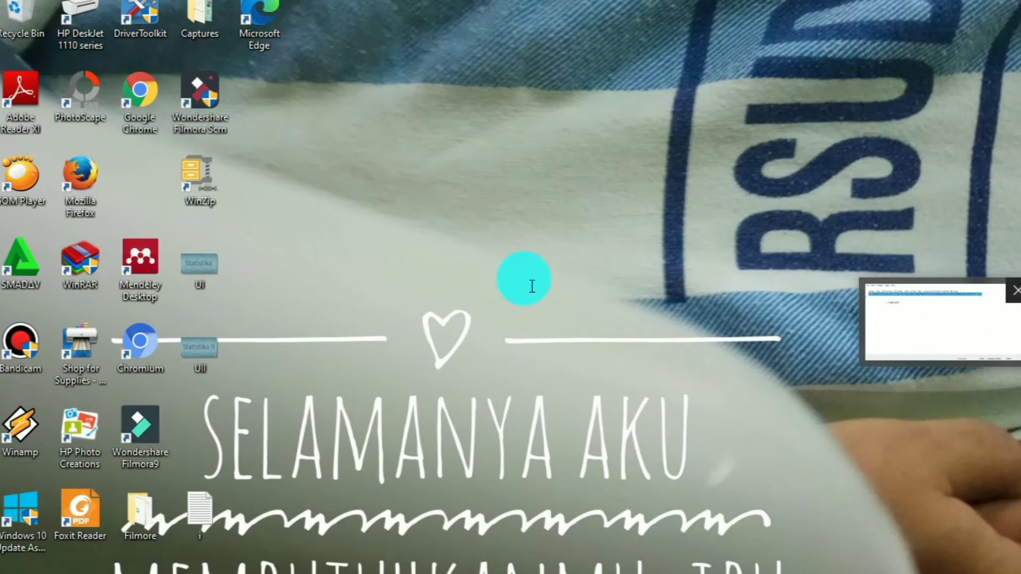
Step: Check the license code in the Notepad readme, put it away, and reopen Windows search
{"action": "key", "text": "alt+Tab"}
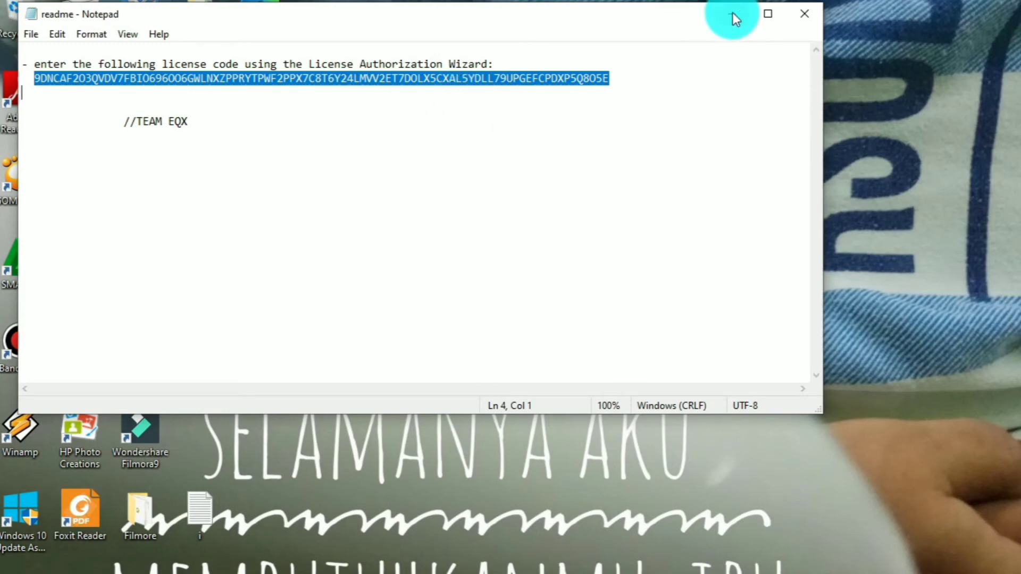
{"action": "key", "text": "alt+F4"}
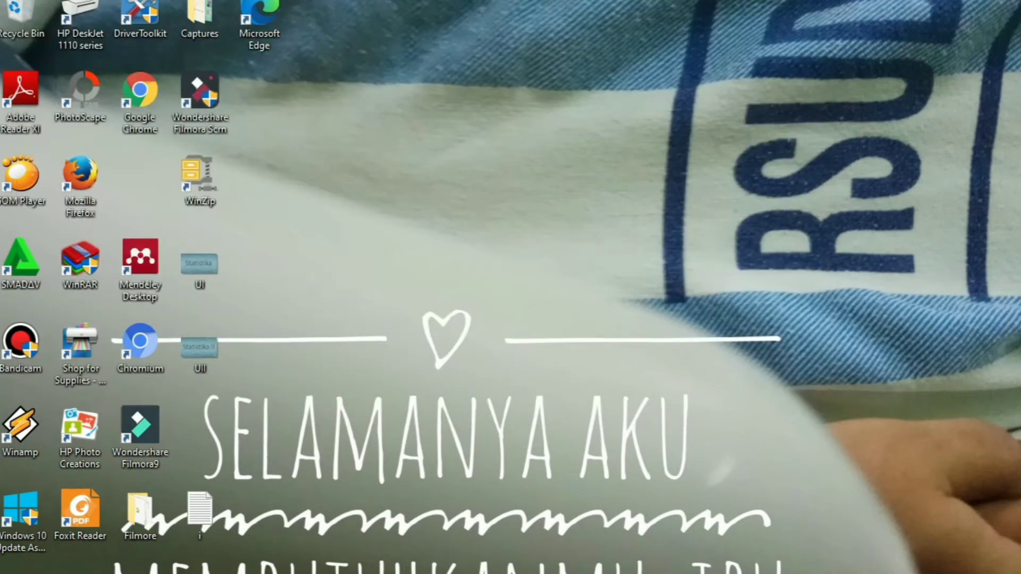
{"action": "left_click", "coordinate": [947, 173]}
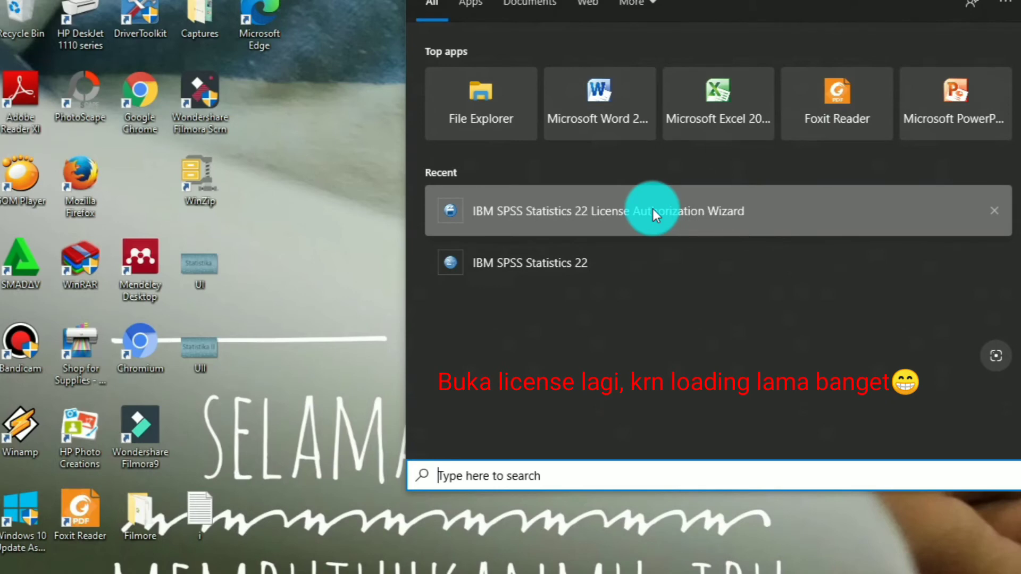
Step: Launch the IBM SPSS Statistics 22 License Authorization Wizard from the recent items
{"action": "left_click", "coordinate": [691, 211]}
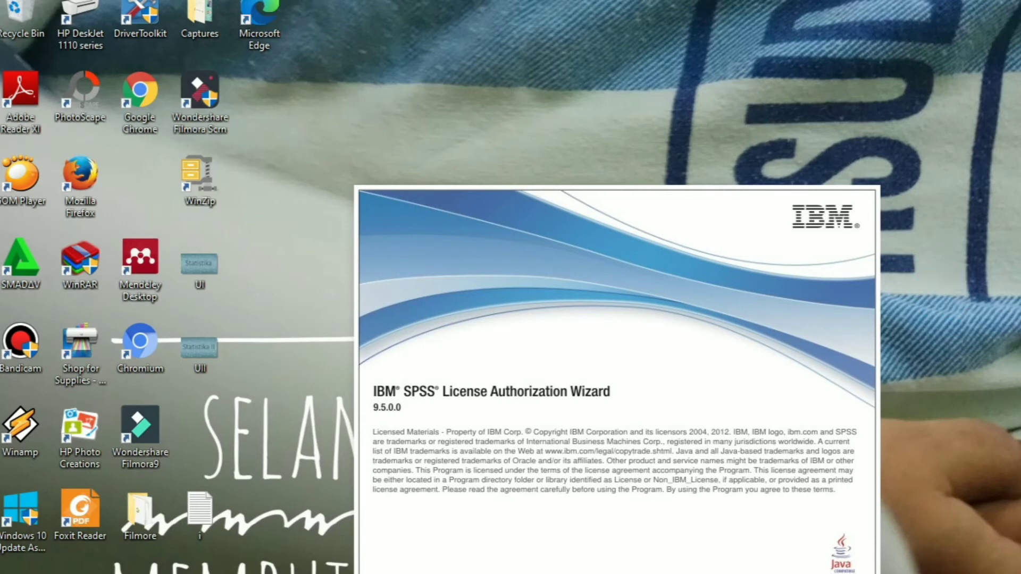
Step: Advance past License Status and choose 'License my product now' to reach Enter Codes
{"action": "left_click", "coordinate": [658, 505]}
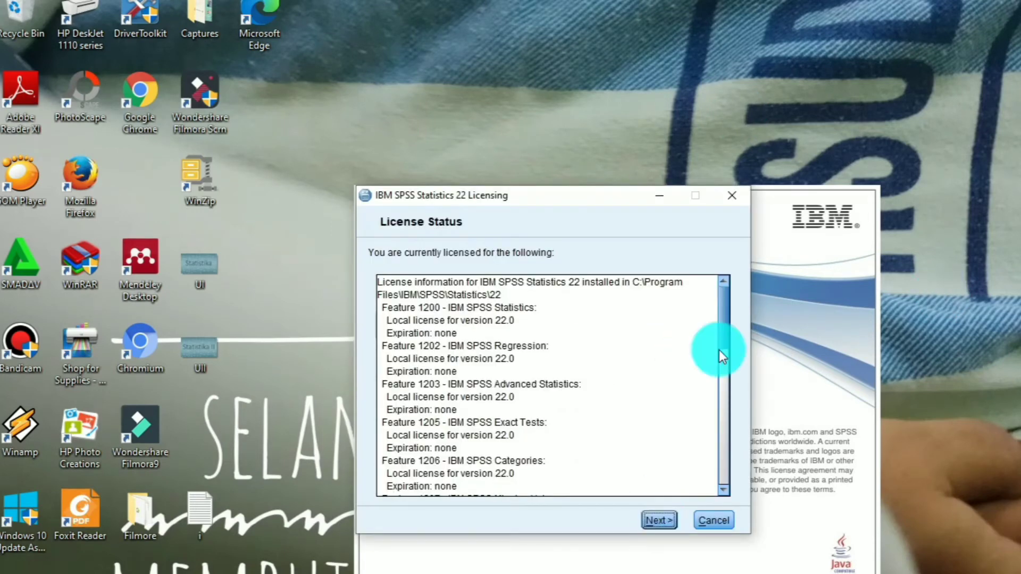
{"action": "left_click", "coordinate": [662, 516]}
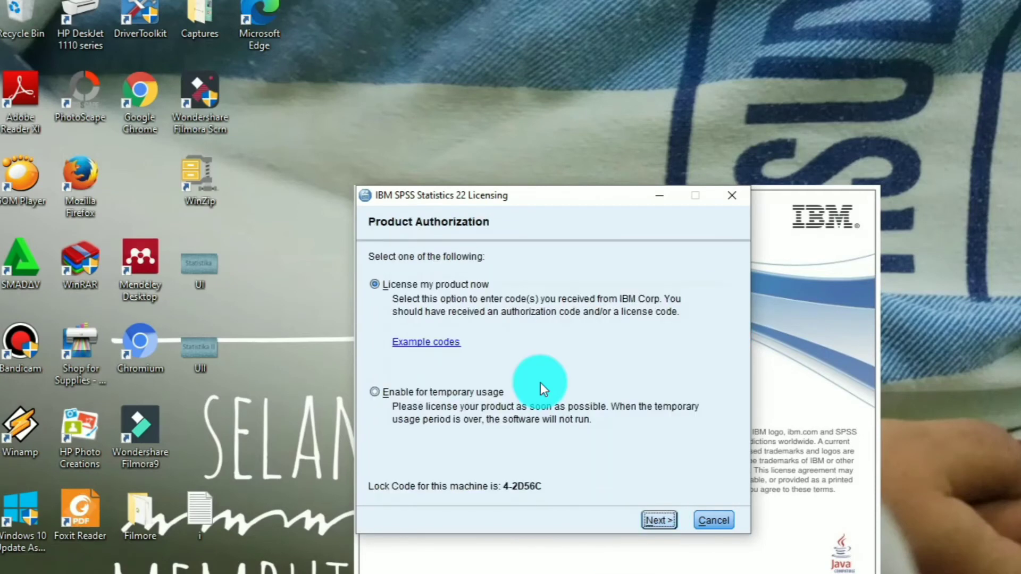
{"action": "left_click", "coordinate": [653, 519]}
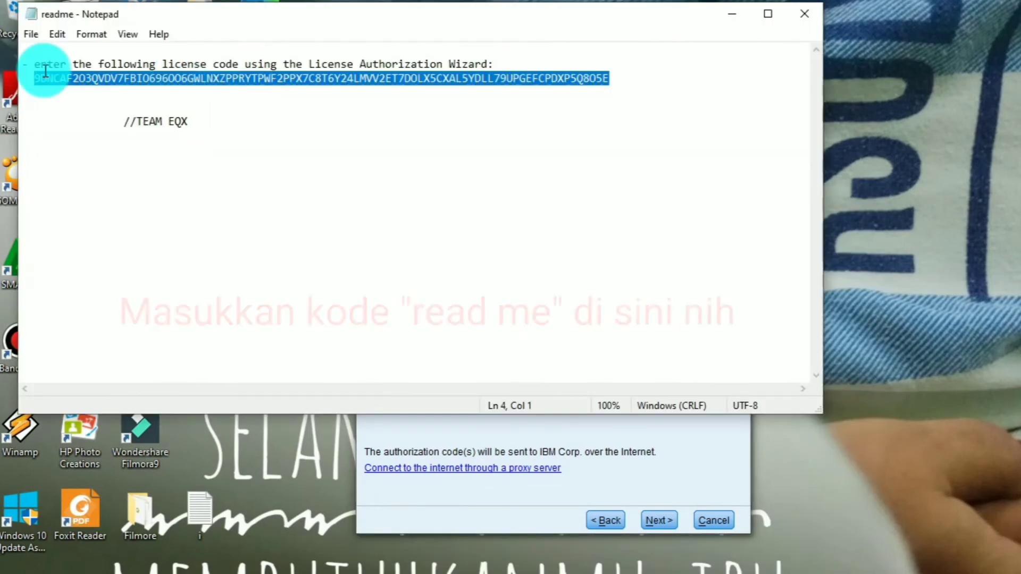
Step: Select the authorization code line in the readme, then minimize Notepad
{"action": "left_click", "coordinate": [35, 79]}
{"action": "left_click_drag", "start_coordinate": [35, 78], "coordinate": [627, 88]}
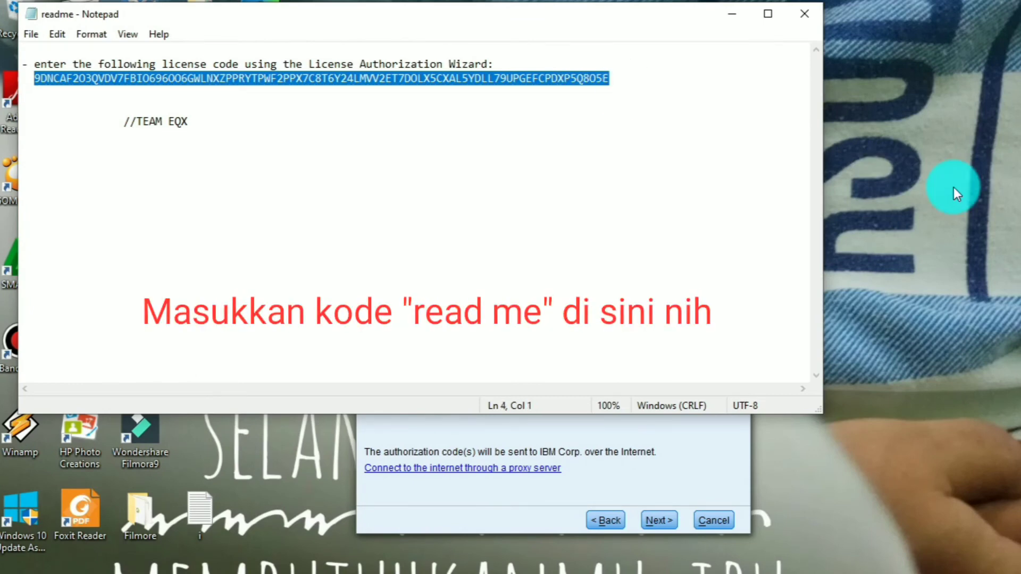
{"action": "left_click", "coordinate": [732, 16]}
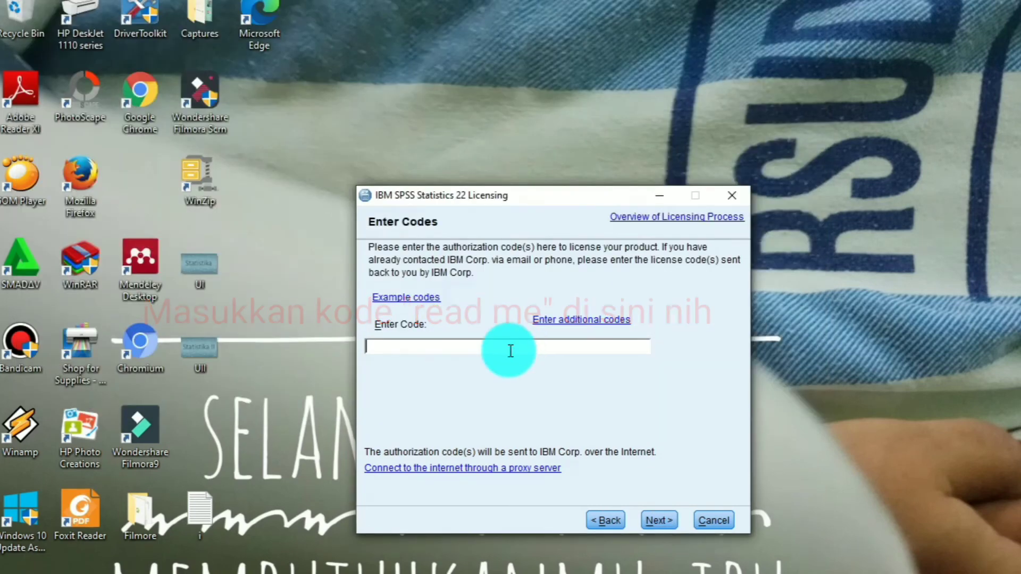
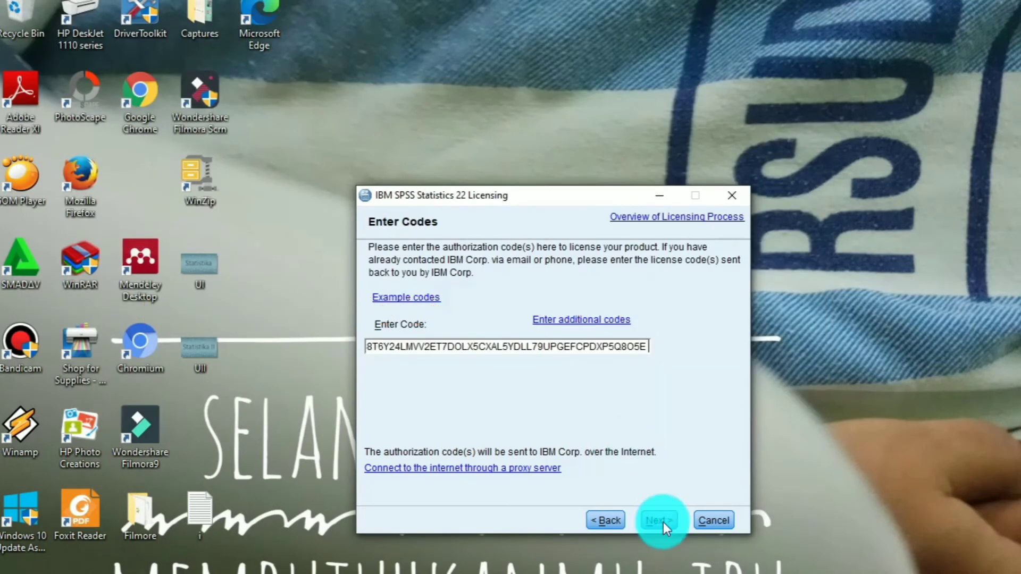
Step: Paste the readme code, submit it, and continue through licensing completed
{"action": "left_click", "coordinate": [659, 521]}
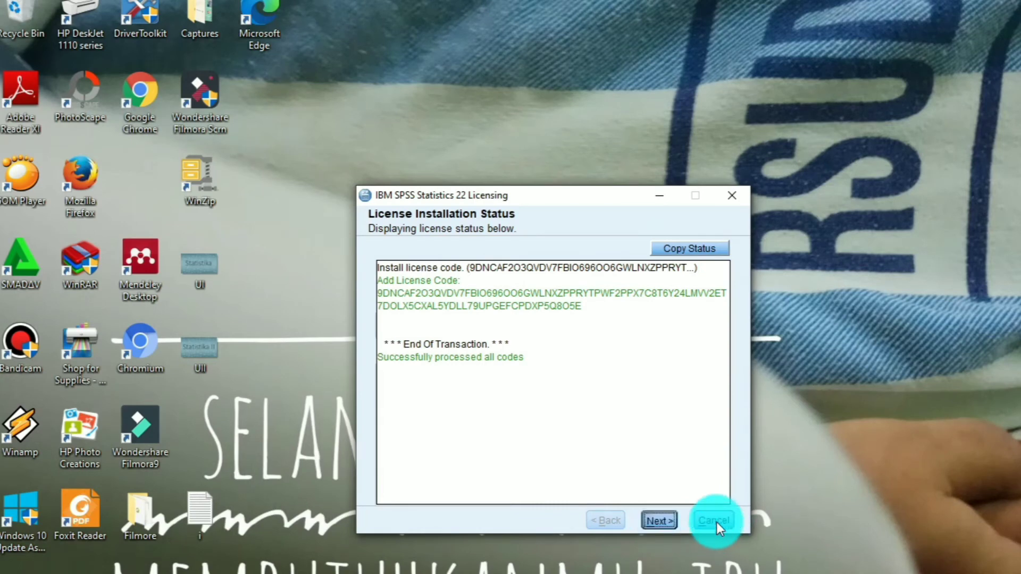
{"action": "key", "text": "Return"}
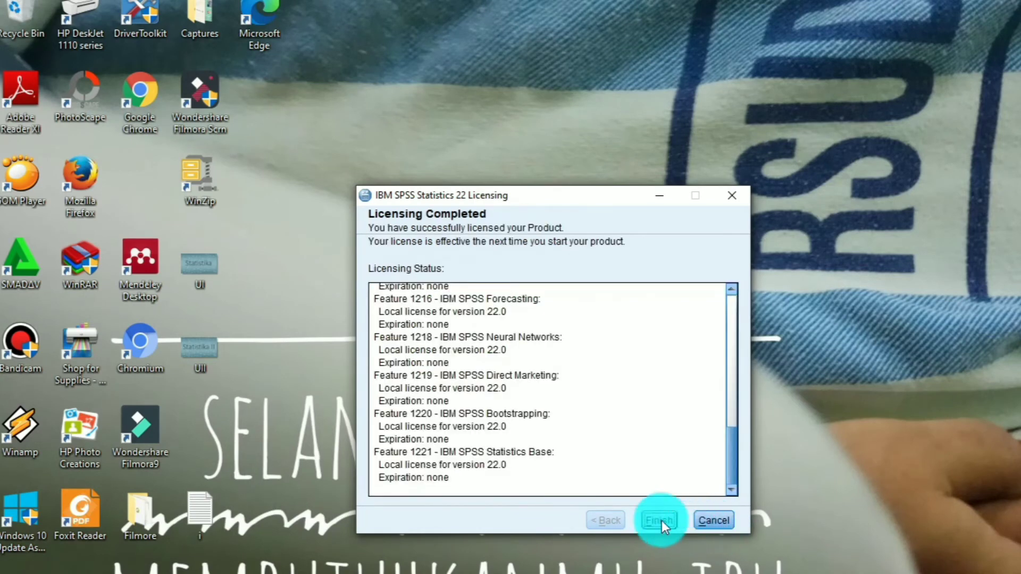
{"action": "left_click", "coordinate": [662, 522]}
Step: Re-enter the pasted code, decline the exit prompt, and finish the wizard
{"action": "left_click", "coordinate": [662, 521]}
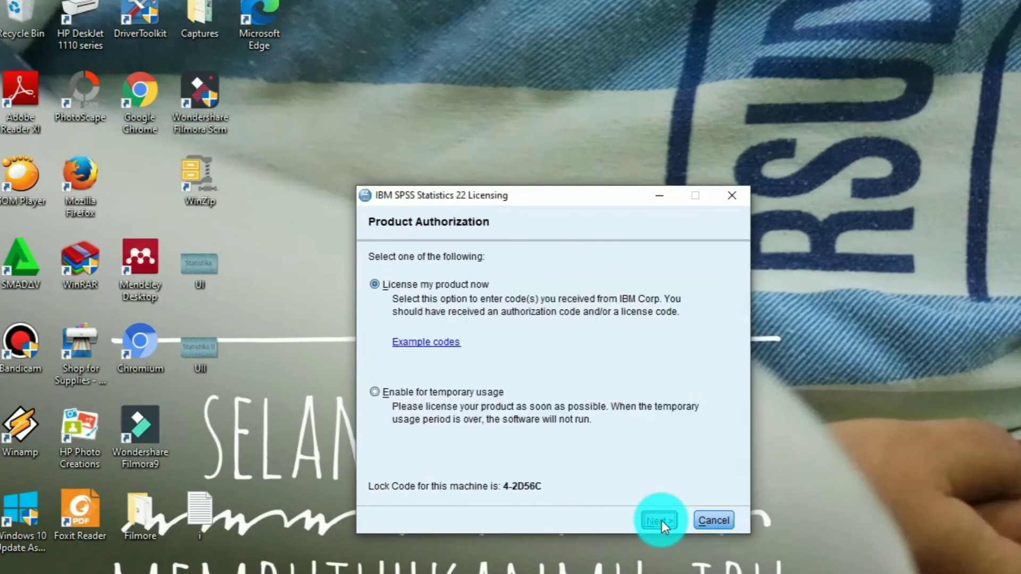
{"action": "left_click", "coordinate": [661, 522]}
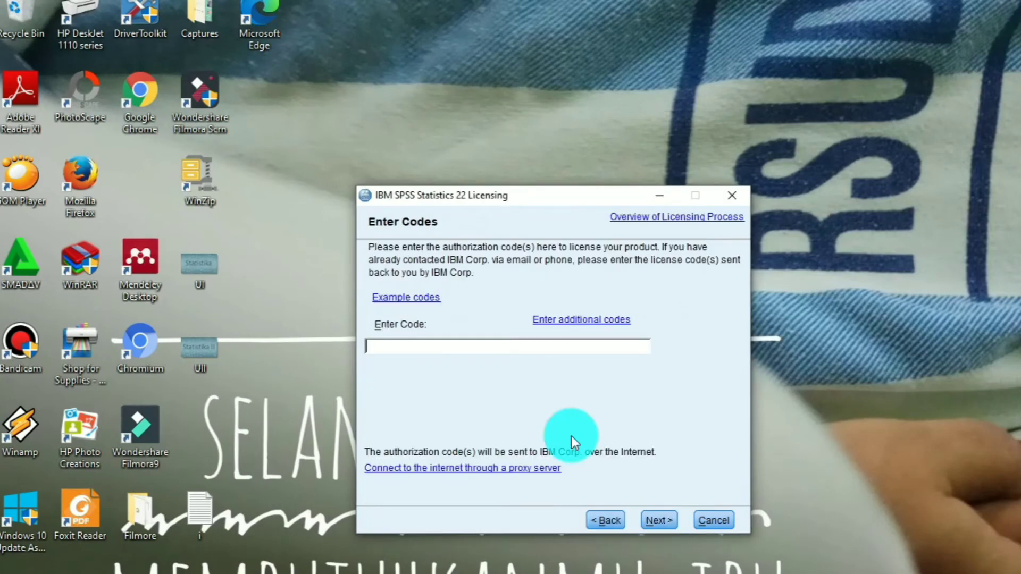
{"action": "key", "text": "ctrl+v"}
{"action": "left_click", "coordinate": [664, 522]}
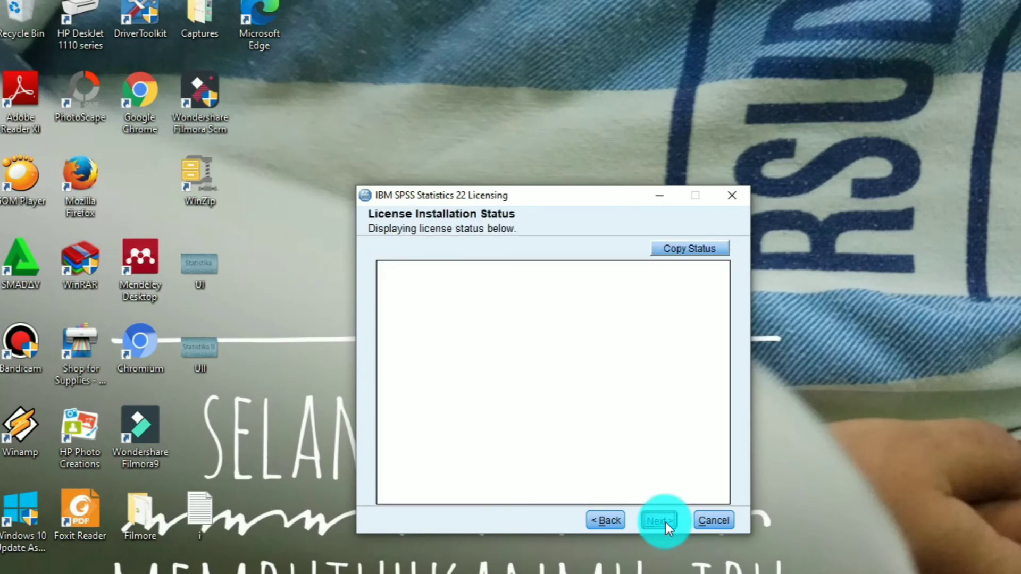
{"action": "left_click", "coordinate": [718, 519]}
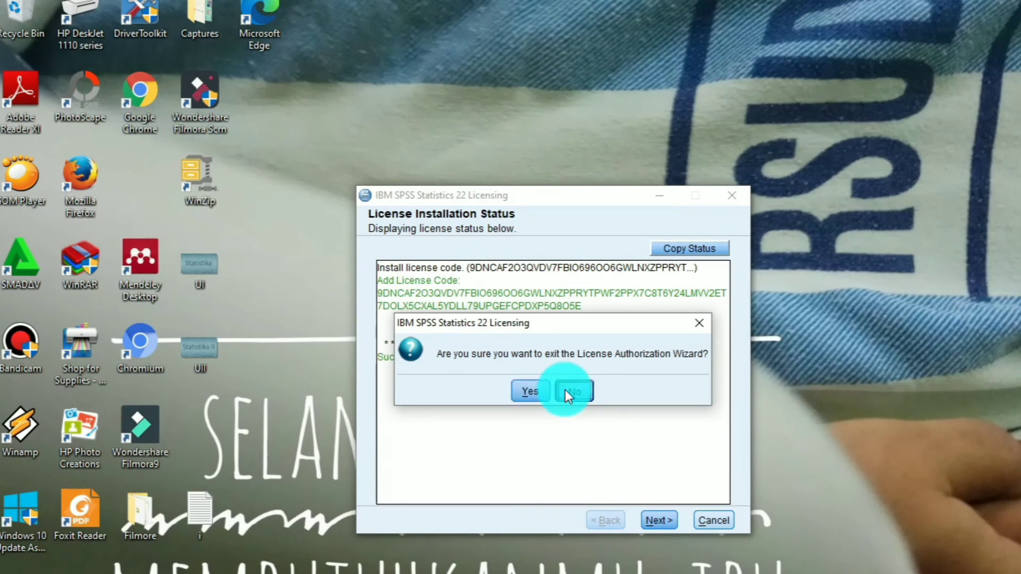
{"action": "left_click", "coordinate": [566, 390]}
{"action": "left_click", "coordinate": [658, 521]}
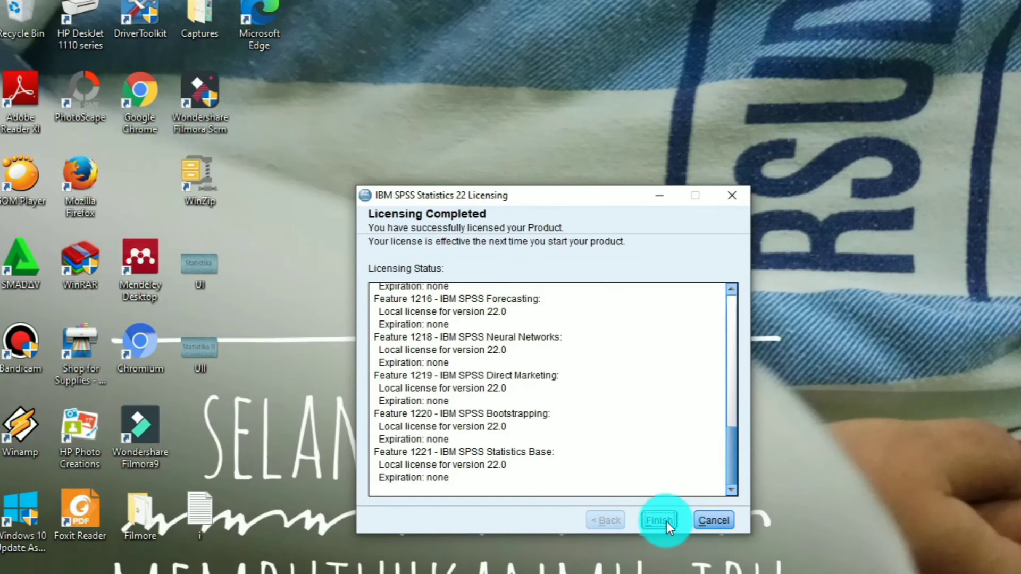
{"action": "left_click", "coordinate": [659, 520]}
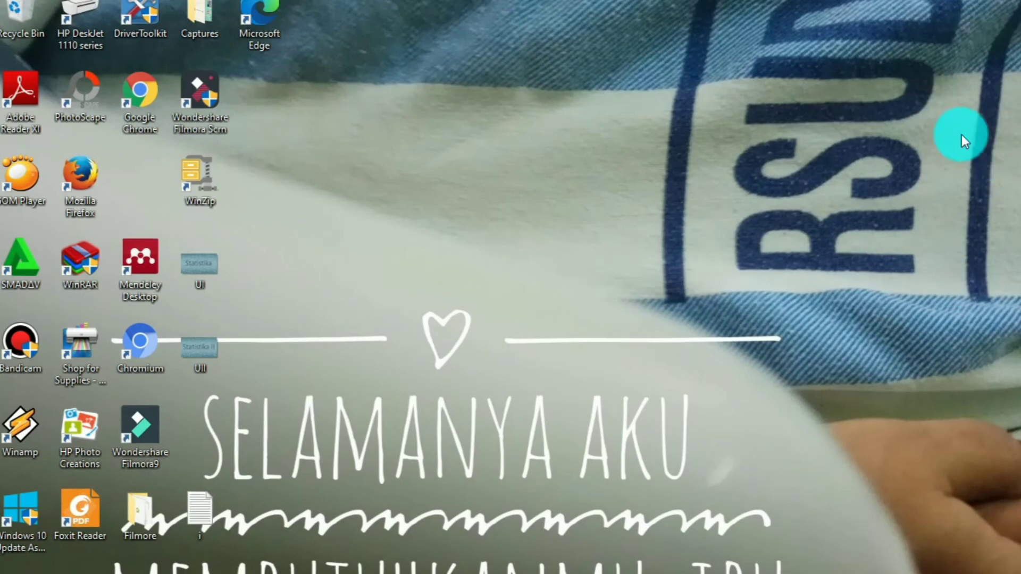
Step: Launch IBM SPSS Statistics 22 from the recent items in Windows search
{"action": "key", "text": "super+s"}
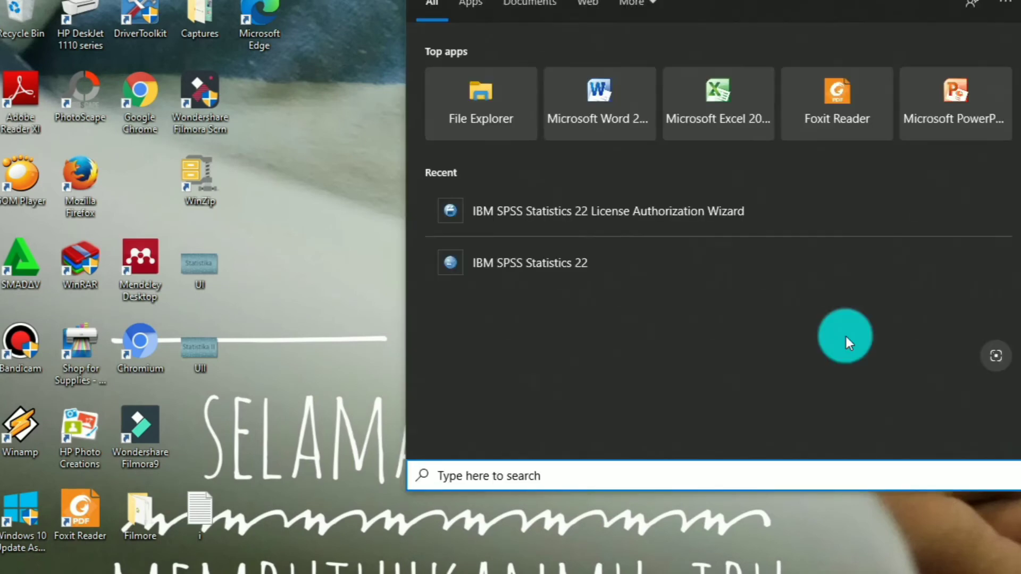
{"action": "left_click", "coordinate": [538, 272]}
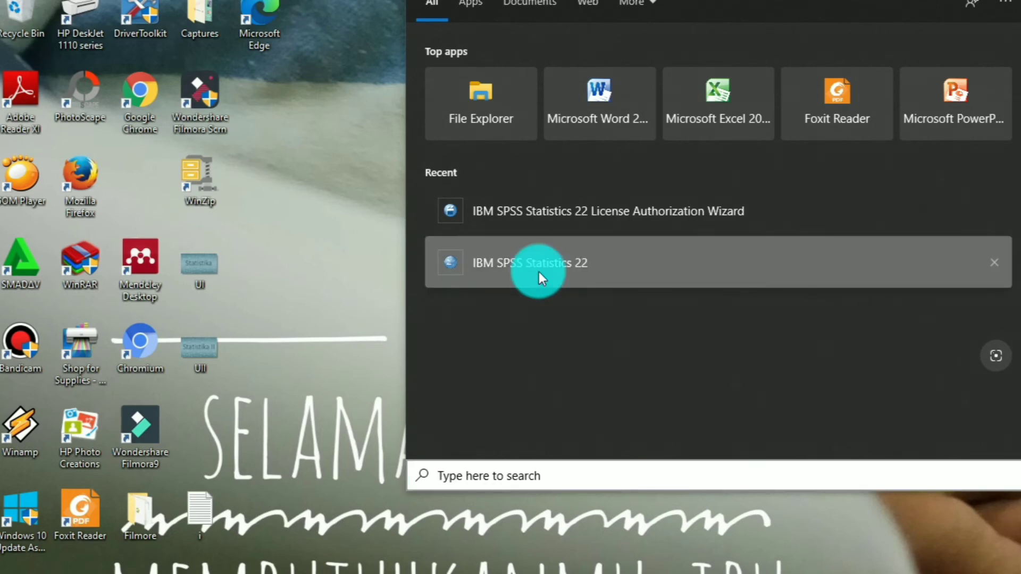